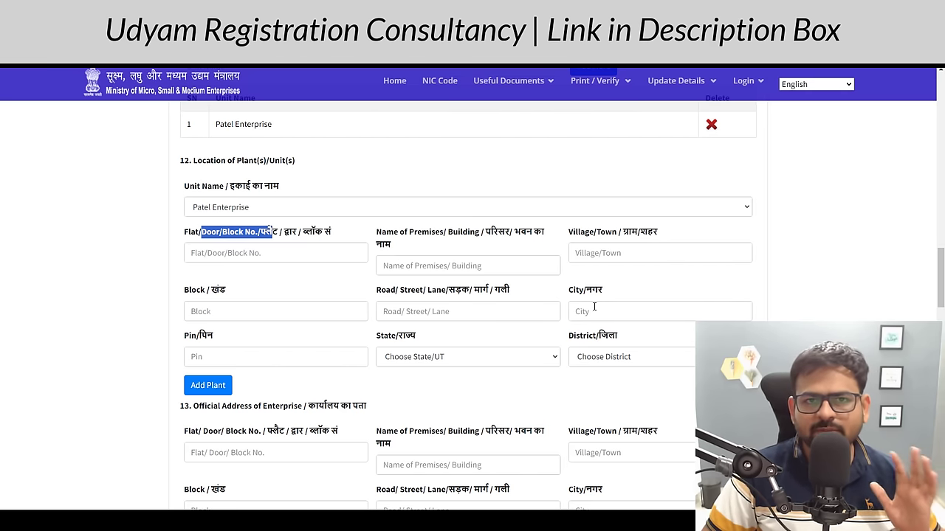
# - Fill in the official address with PIN 302029, State Rajasthan and District Jaipur
pyautogui.scroll(-4, 592, 303)
pyautogui.moveTo(193, 133); pyautogui.dragTo(294, 135)
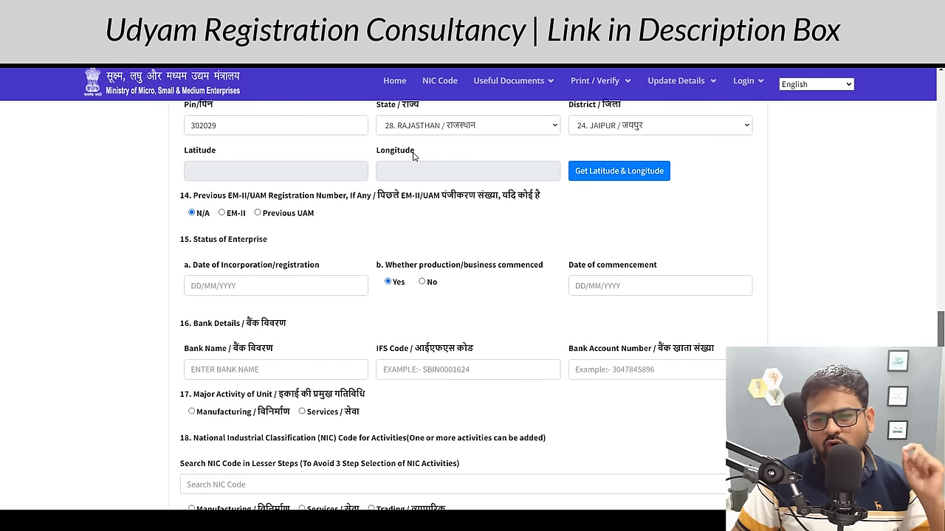
# - Pin the location near Sanganer RS, giving latitude 26.81385053600502 and longitude 75.77515488315902
pyautogui.click(599, 175)
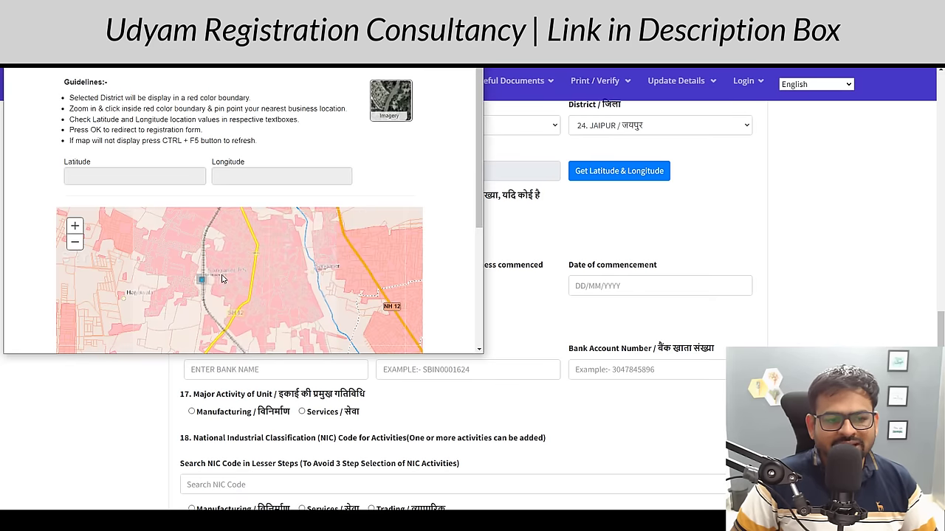
pyautogui.scroll(4, 206, 277)
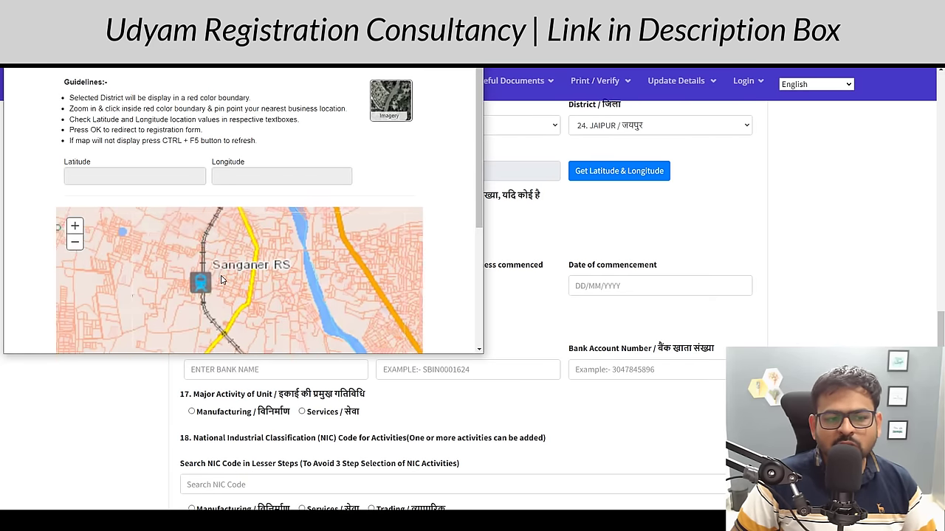
pyautogui.scroll(2, 214, 284)
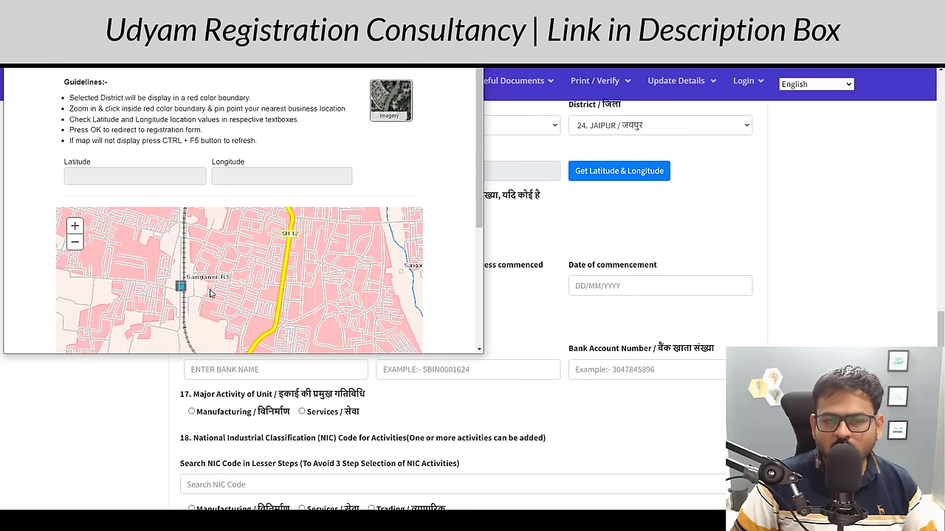
pyautogui.click(210, 294)
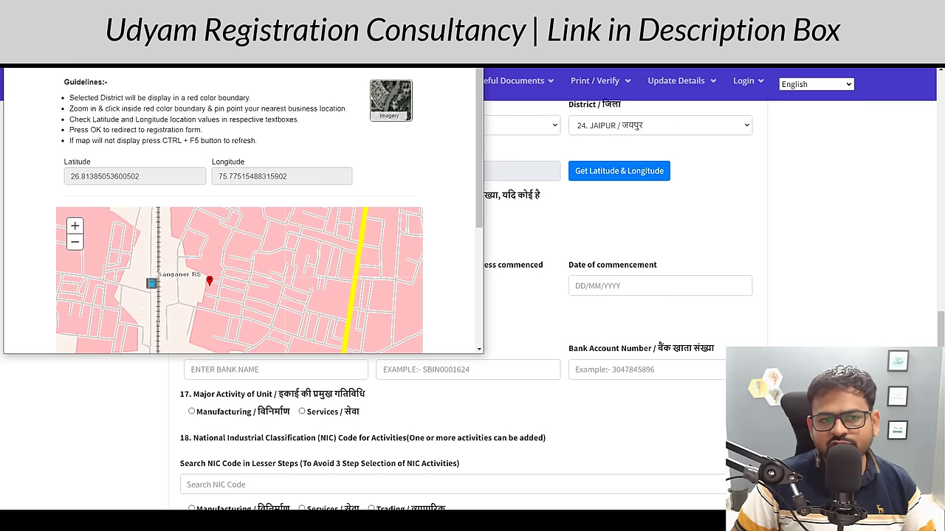
pyautogui.press('Return')
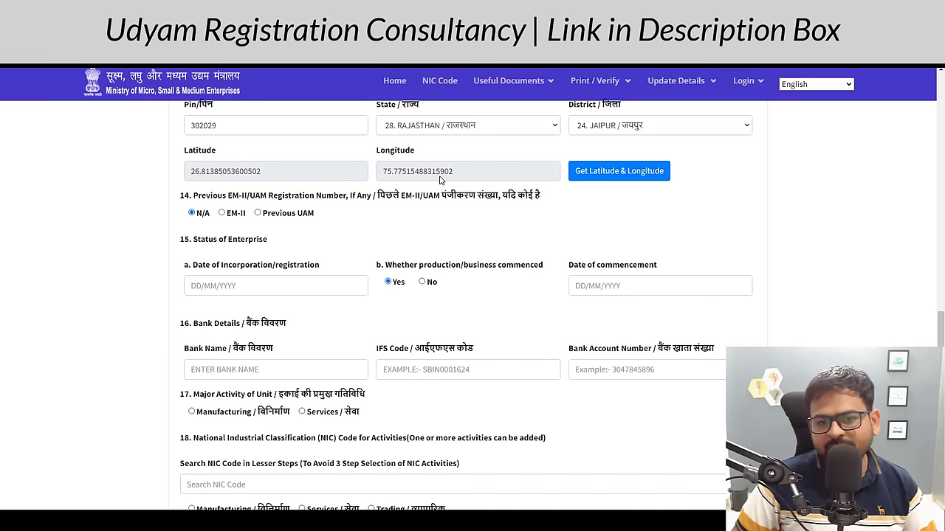
# - Leave the previous registration number as N/A and review the Status of Enterprise fields
pyautogui.scroll(-1, 208, 123)
pyautogui.moveTo(201, 115); pyautogui.dragTo(329, 121)
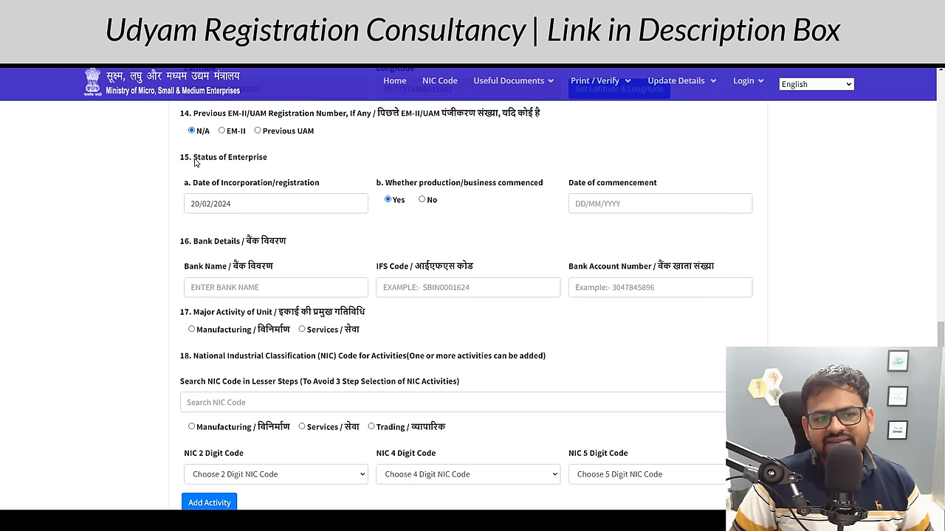
pyautogui.moveTo(193, 158); pyautogui.dragTo(258, 158)
pyautogui.moveTo(210, 183); pyautogui.dragTo(255, 186)
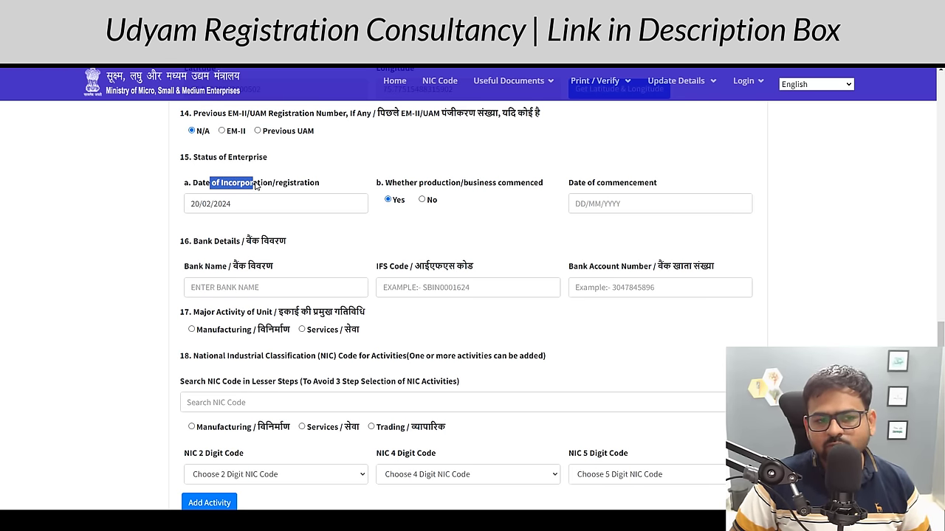
# - Set the Date of Incorporation to 21/02/2024, keeping business commenced as Yes
pyautogui.click(218, 198)
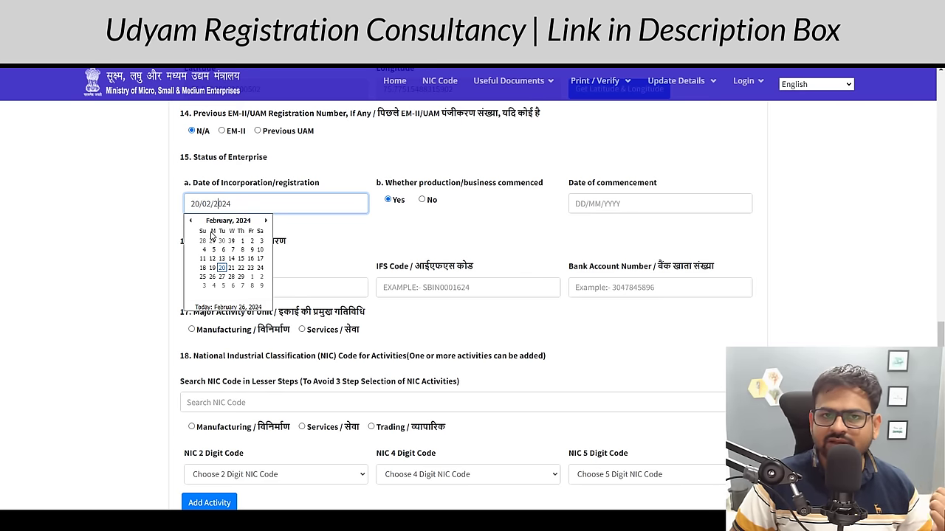
pyautogui.hotkey('ctrl', 'a')
pyautogui.press('BackSpace')
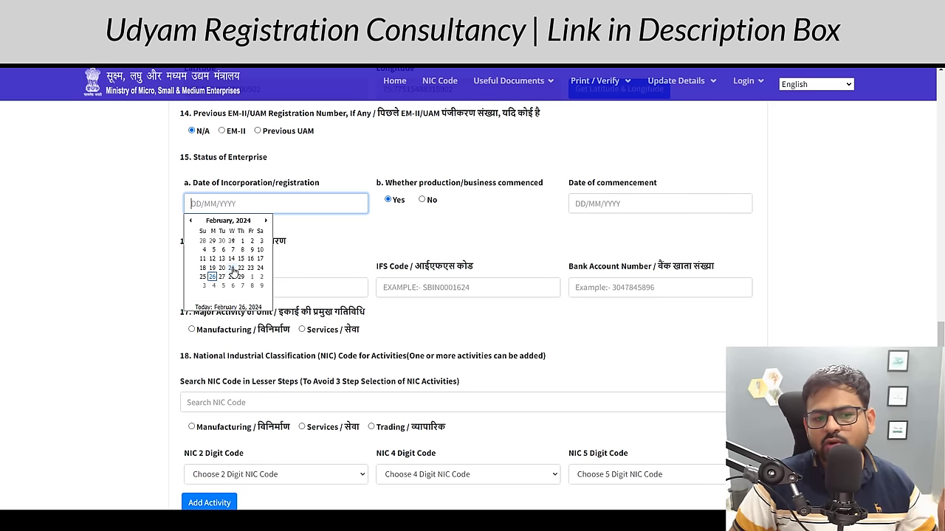
pyautogui.click(231, 268)
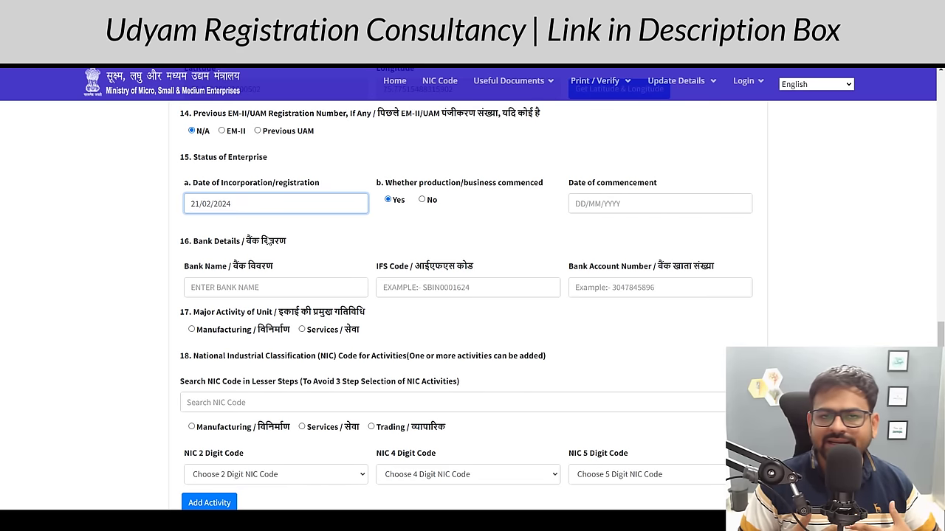
pyautogui.moveTo(416, 183); pyautogui.dragTo(511, 185)
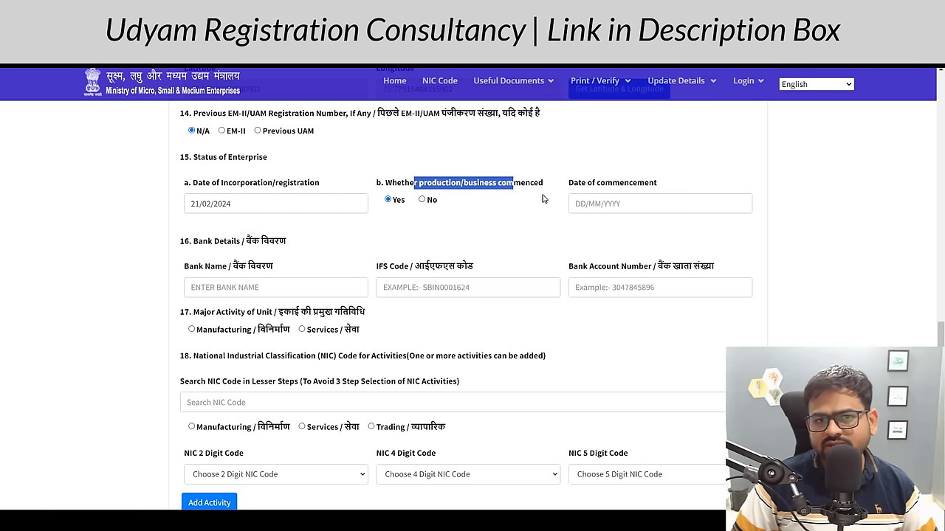
pyautogui.moveTo(579, 188); pyautogui.dragTo(645, 185)
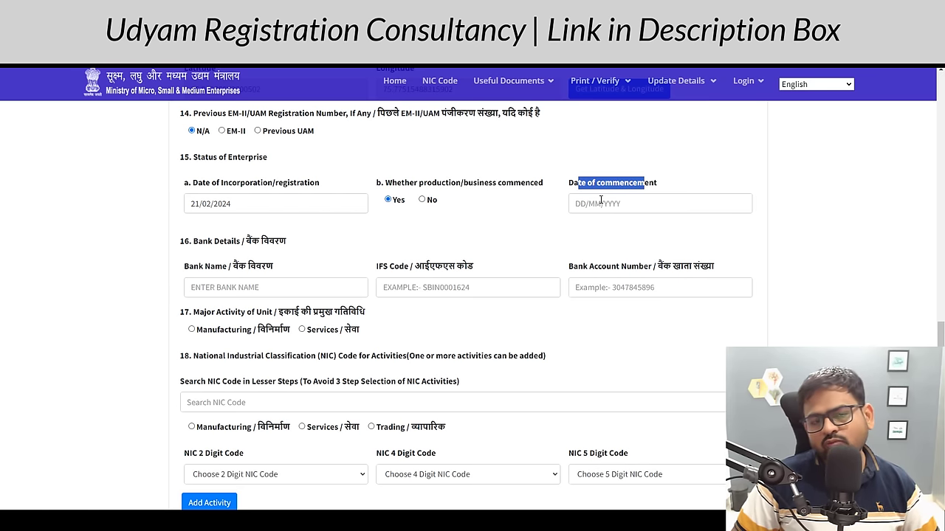
pyautogui.scroll(-2, 591, 200)
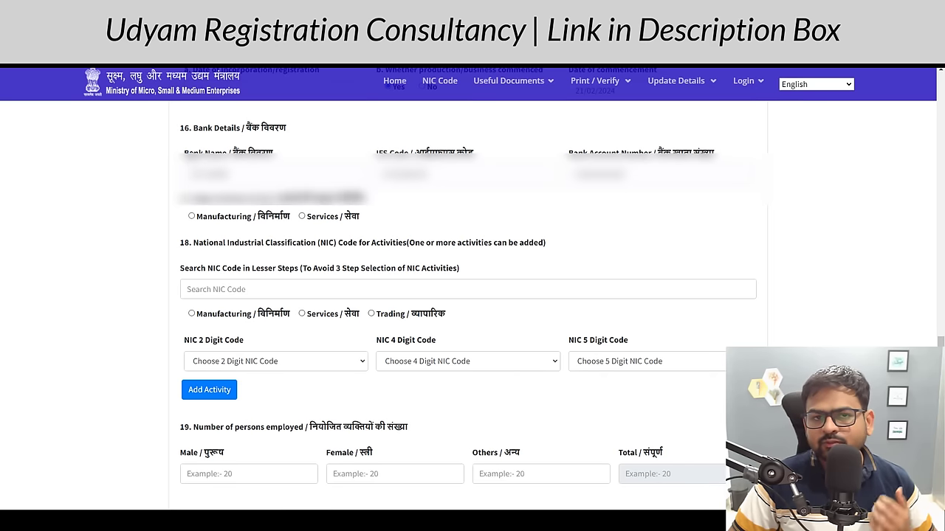
pyautogui.moveTo(189, 153); pyautogui.dragTo(225, 153)
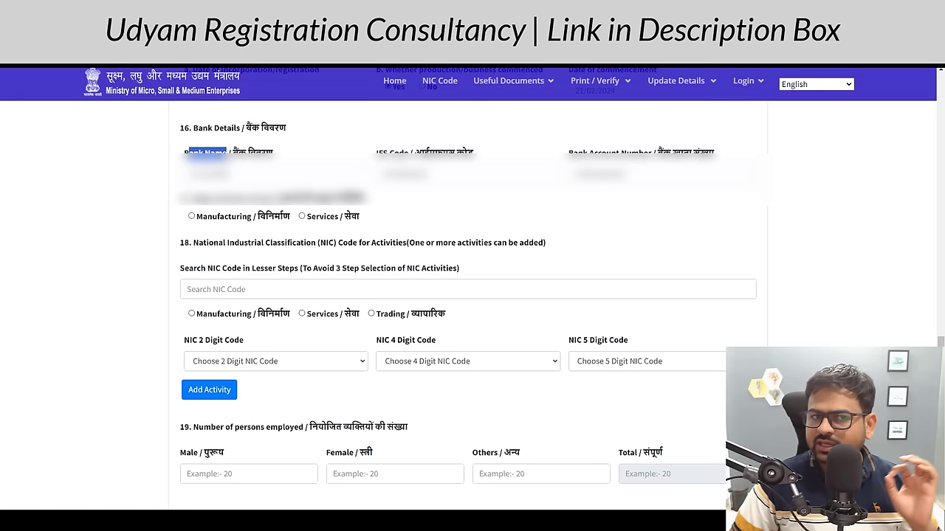
pyautogui.scroll(-2, 244, 119)
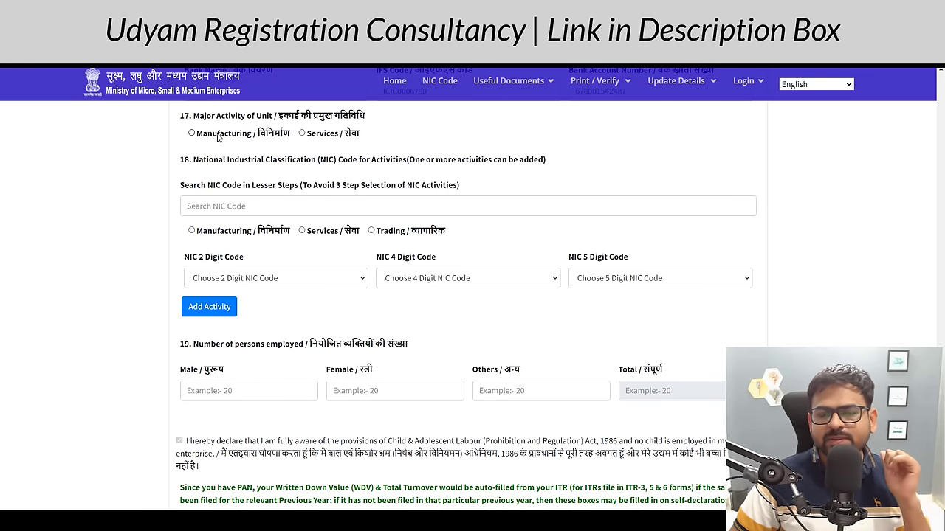
# - Set Major Activity to Services and add NIC code 69100-Legal activities by searching 'leg'
pyautogui.click(336, 134)
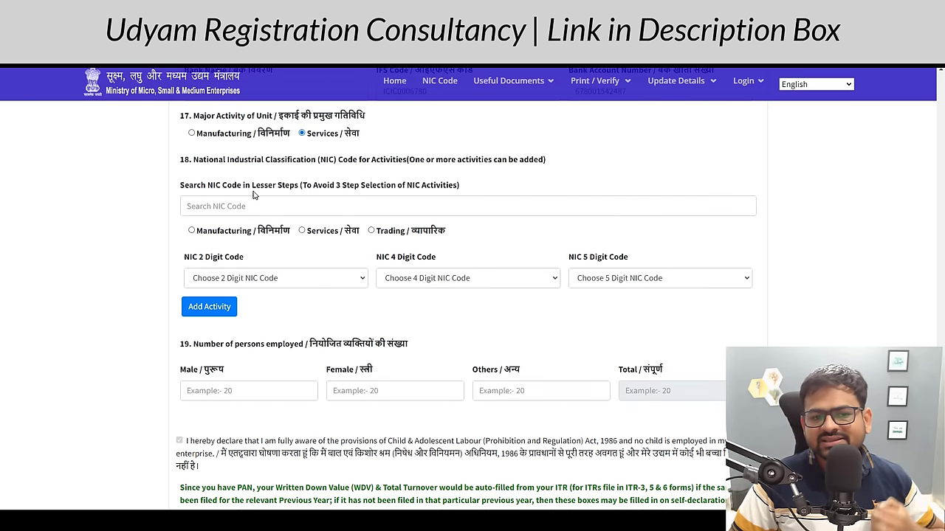
pyautogui.click(256, 198)
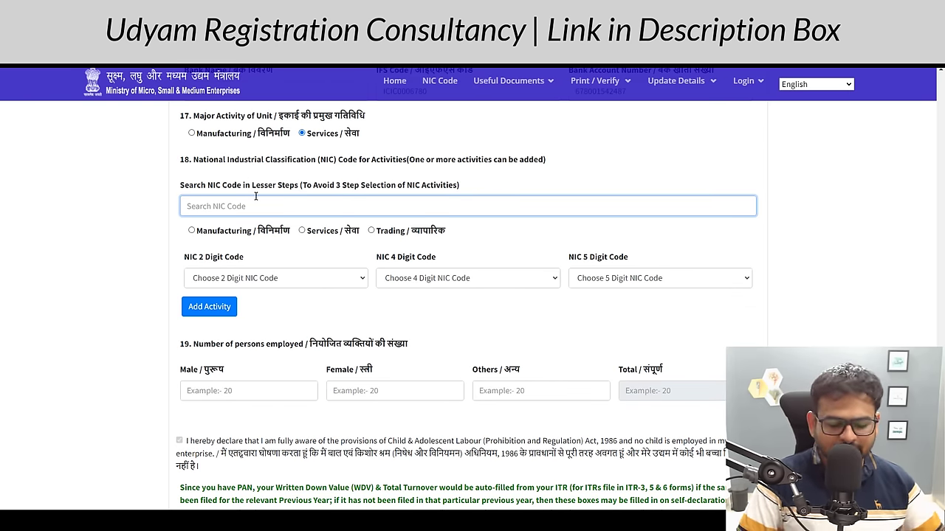
pyautogui.write('leg')
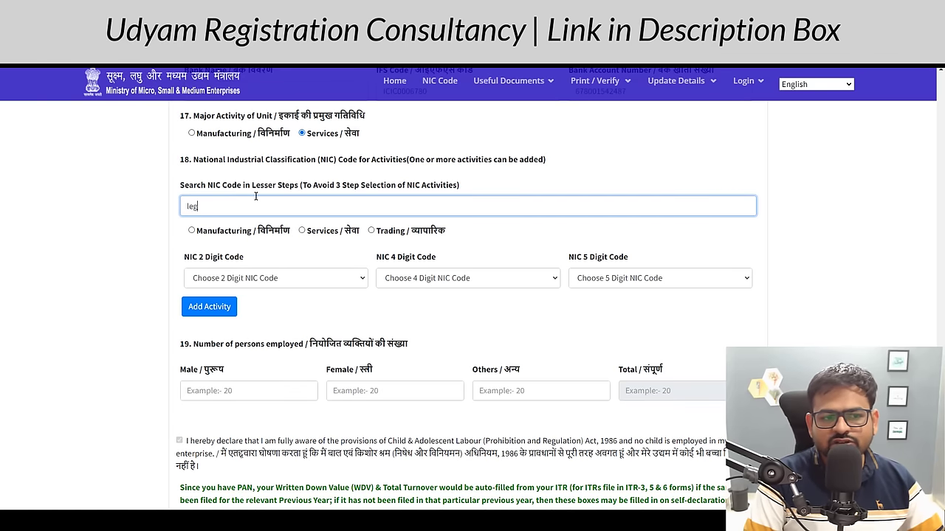
pyautogui.write('al')
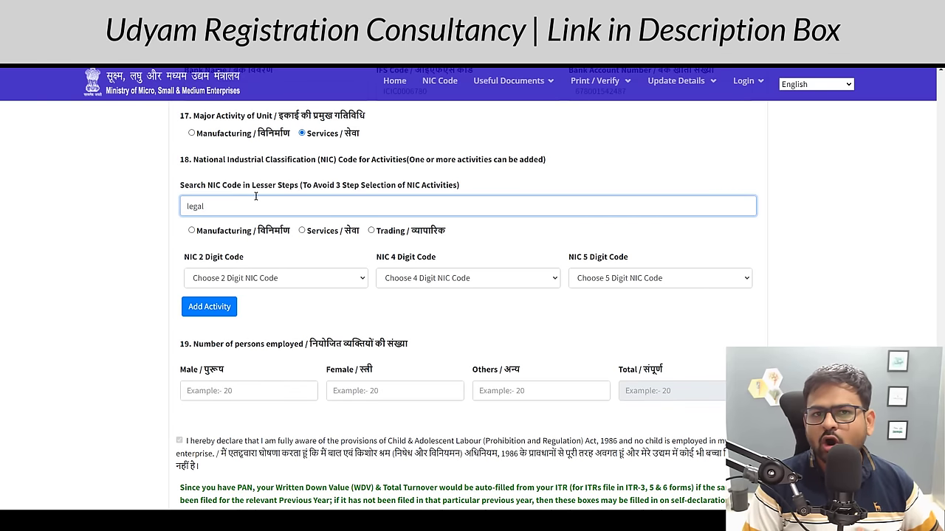
pyautogui.press('BackSpace')
pyautogui.press('BackSpace')
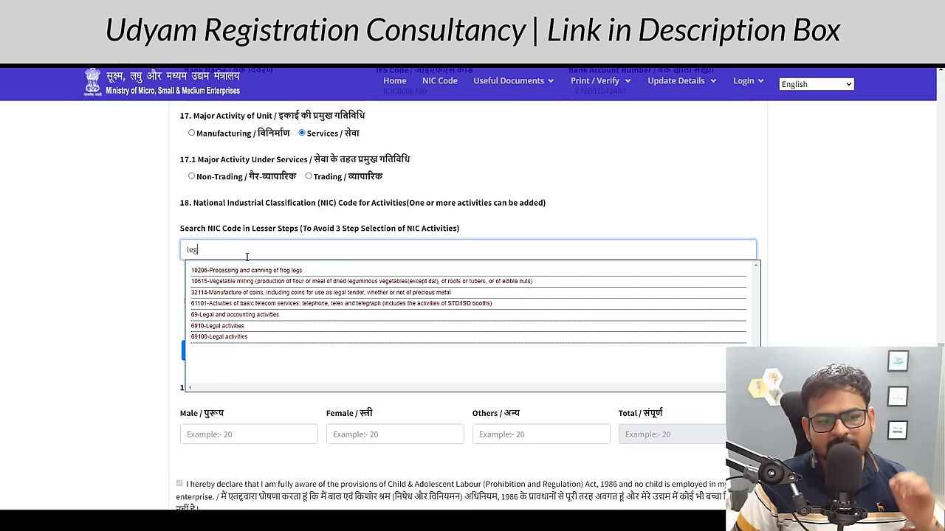
pyautogui.click(274, 337)
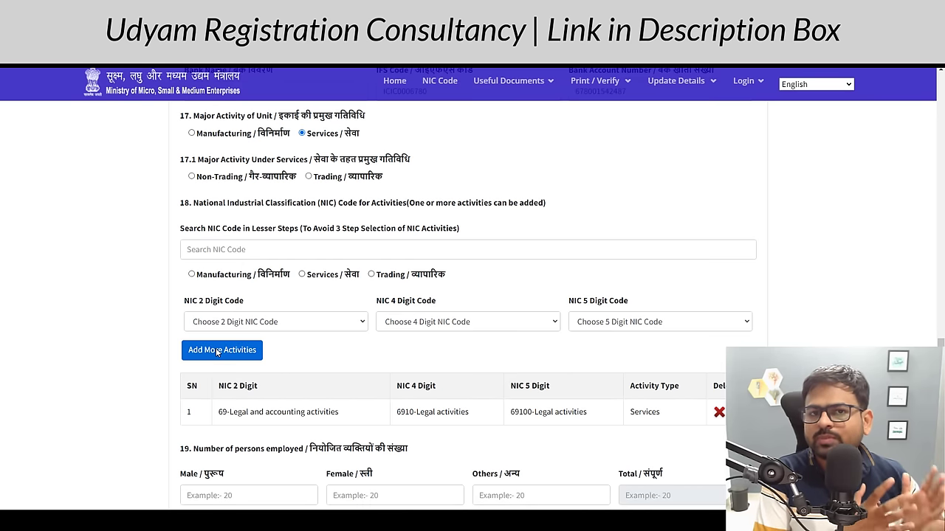
# - Enter 0 for the written down value investment and the turnover figures
pyautogui.scroll(-4, 216, 352)
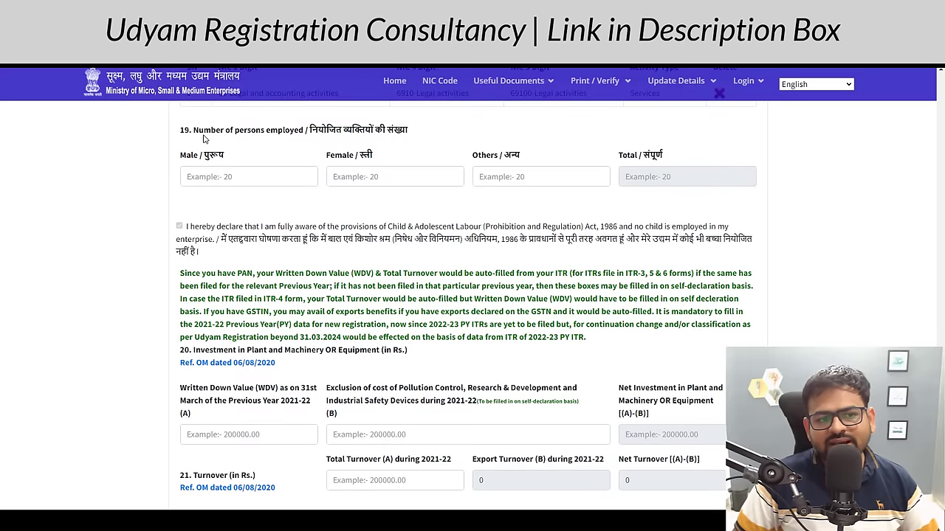
pyautogui.moveTo(204, 132); pyautogui.dragTo(310, 138)
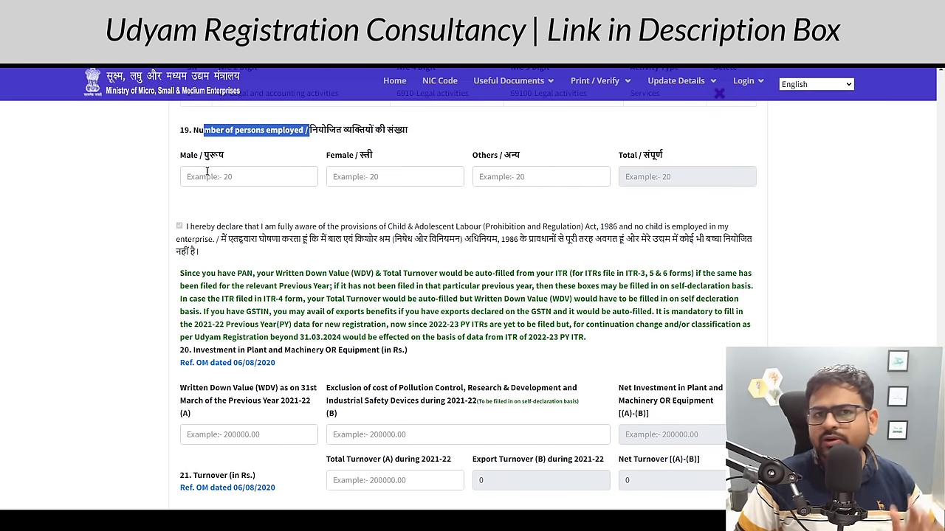
pyautogui.scroll(-2, 321, 214)
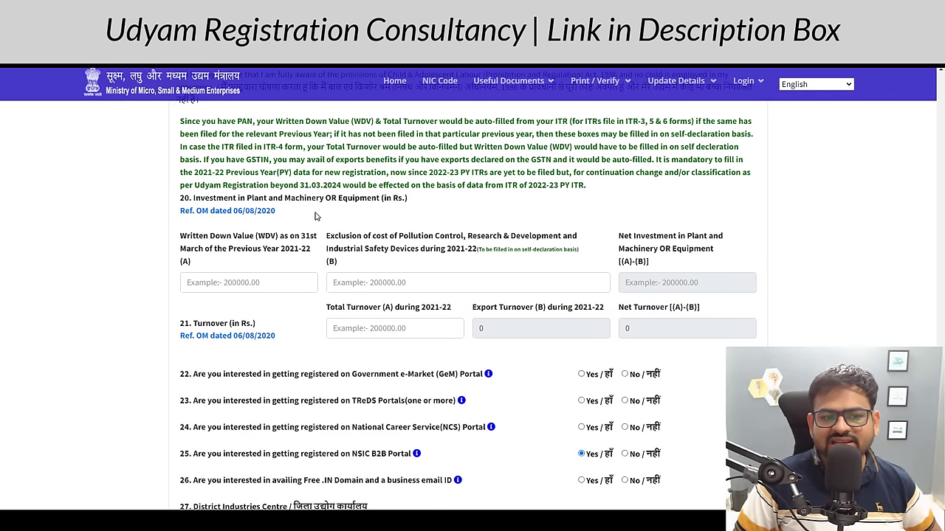
pyautogui.click(271, 286)
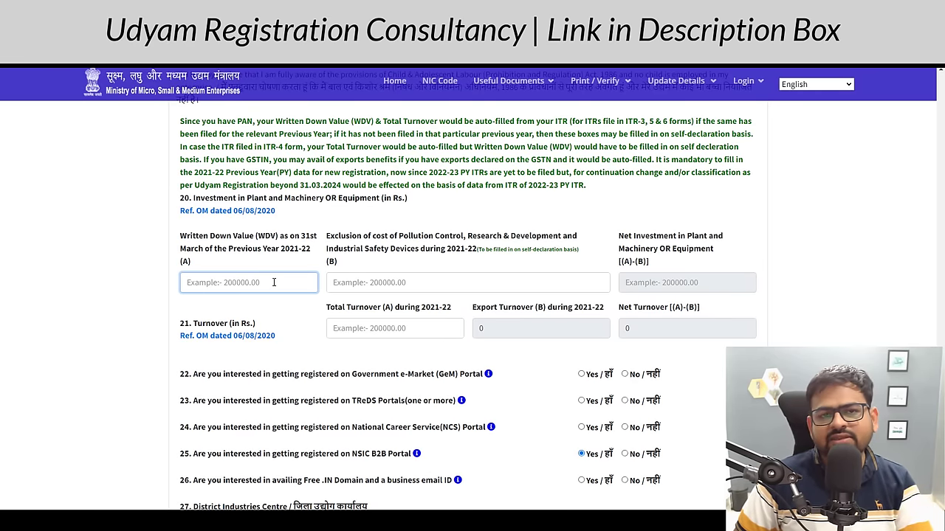
pyautogui.scroll(-3, 274, 282)
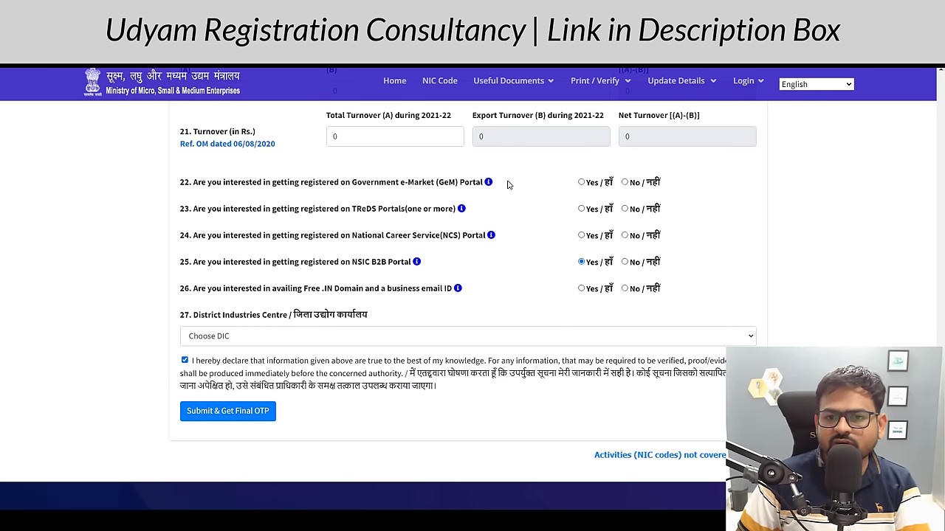
# - Answer Yes for GeM, TReDS, NCS portal registration and the free .IN domain and email
pyautogui.click(594, 184)
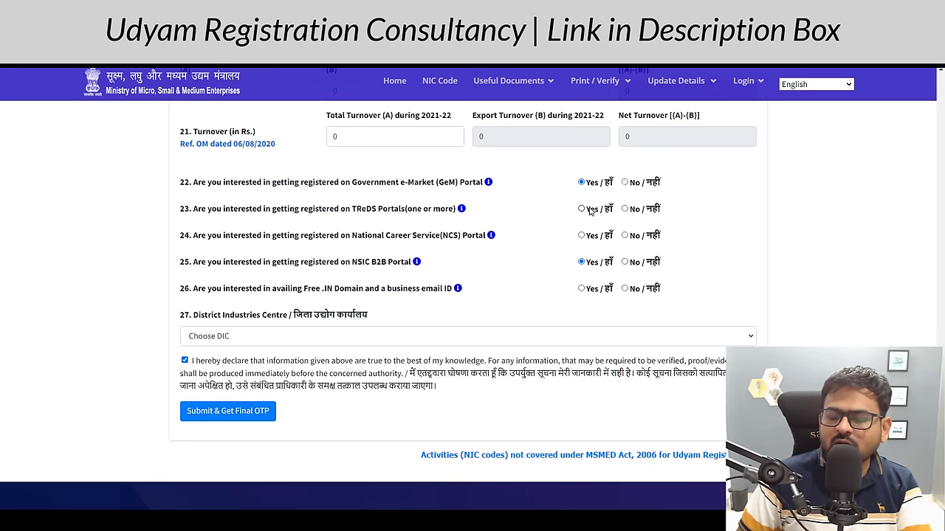
pyautogui.click(590, 211)
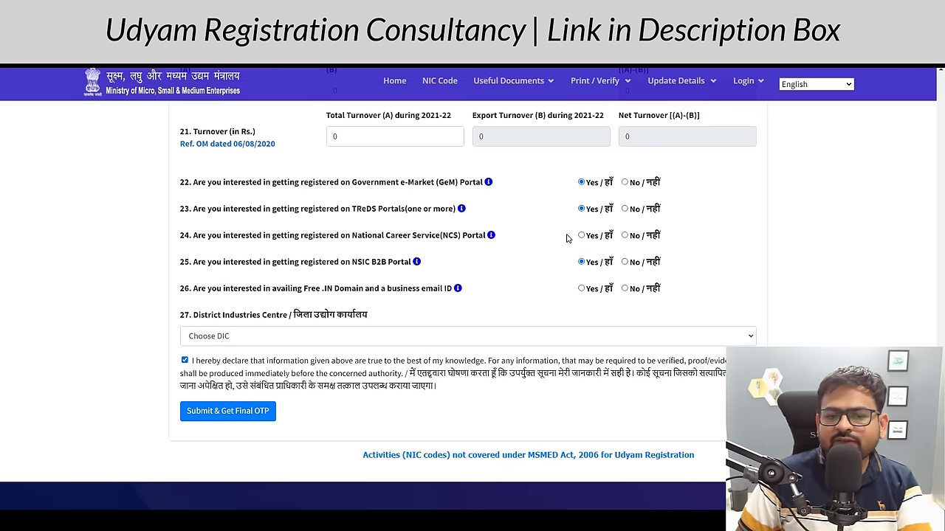
pyautogui.click(594, 243)
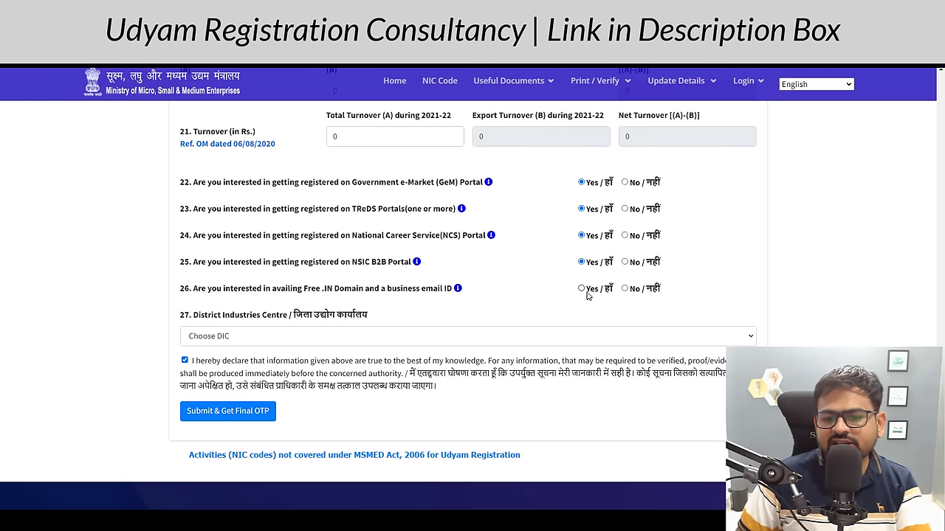
pyautogui.click(587, 292)
# - Choose '1. JAIPUR CITY' as the District Industries Centre
pyautogui.scroll(-2, 587, 292)
pyautogui.moveTo(179, 215); pyautogui.dragTo(315, 248)
pyautogui.click(314, 243)
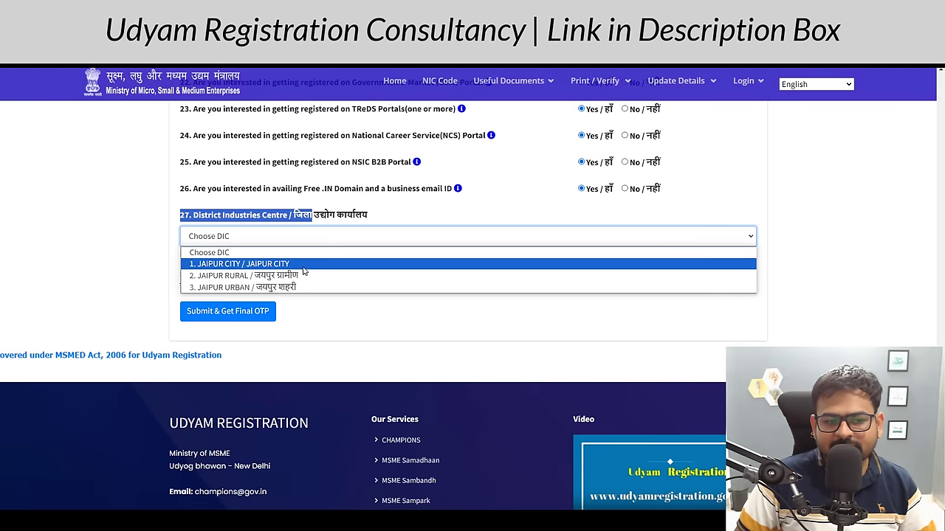
pyautogui.click(304, 265)
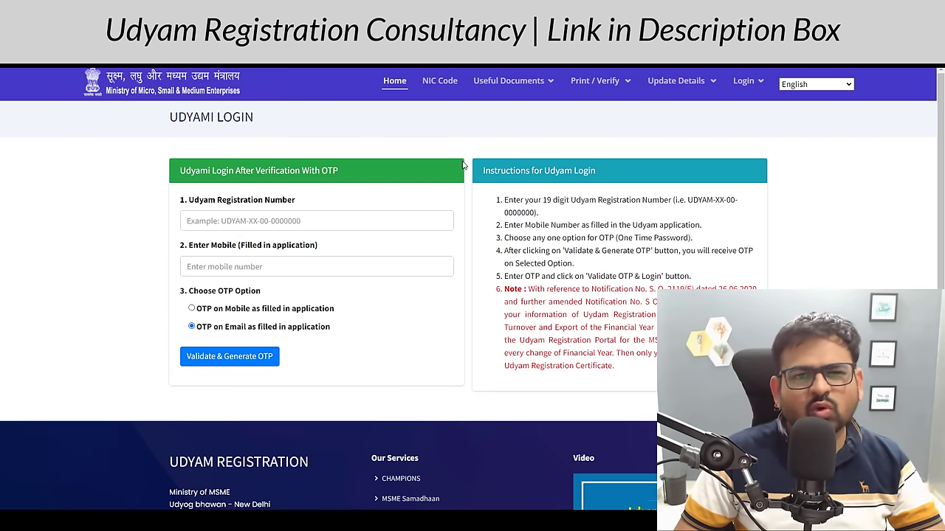
# - Paste the enterprise's Udyam Registration Number into the Print/Verify login form
pyautogui.click(595, 81)
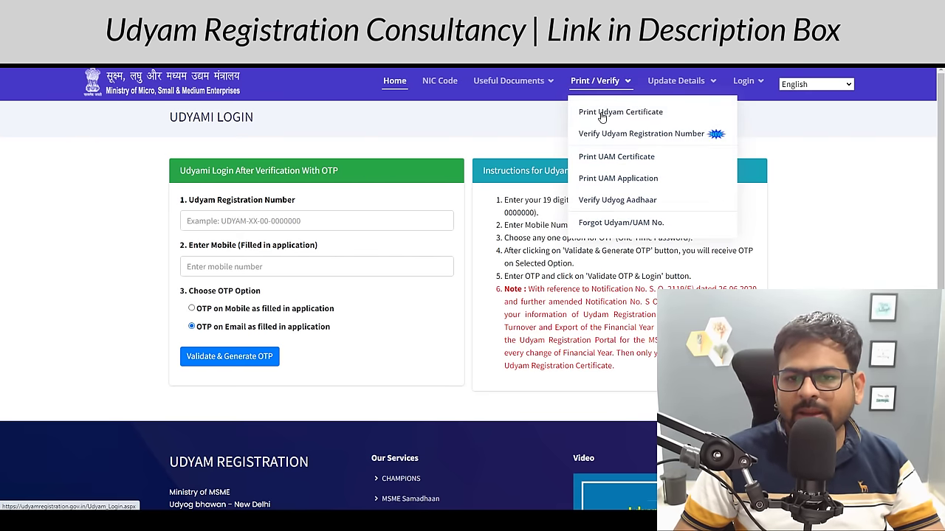
pyautogui.click(243, 223)
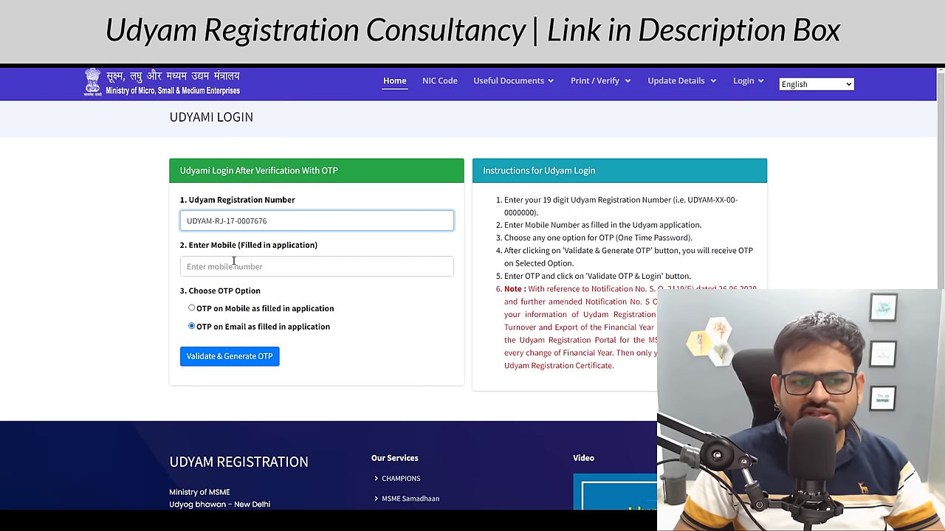
pyautogui.click(233, 261)
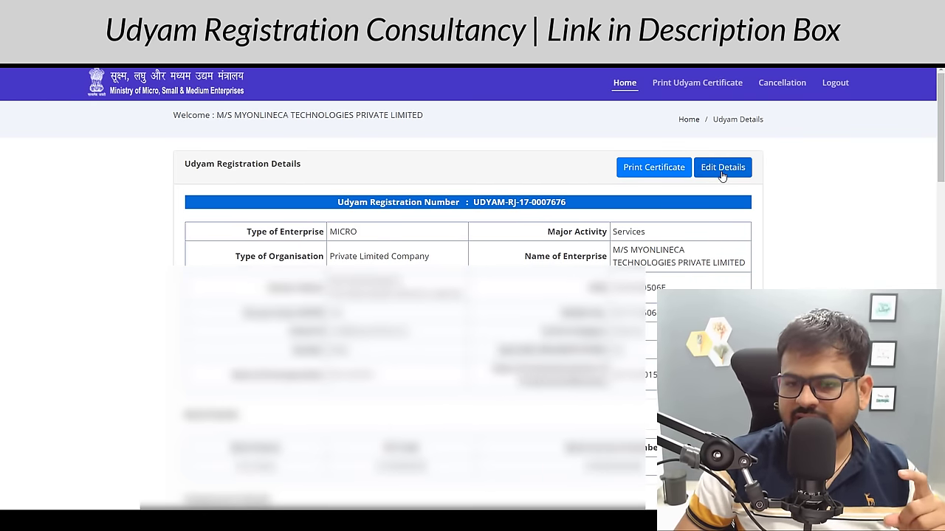
# - Select Print Certificate on the Udyam Registration Details page
pyautogui.click(646, 168)
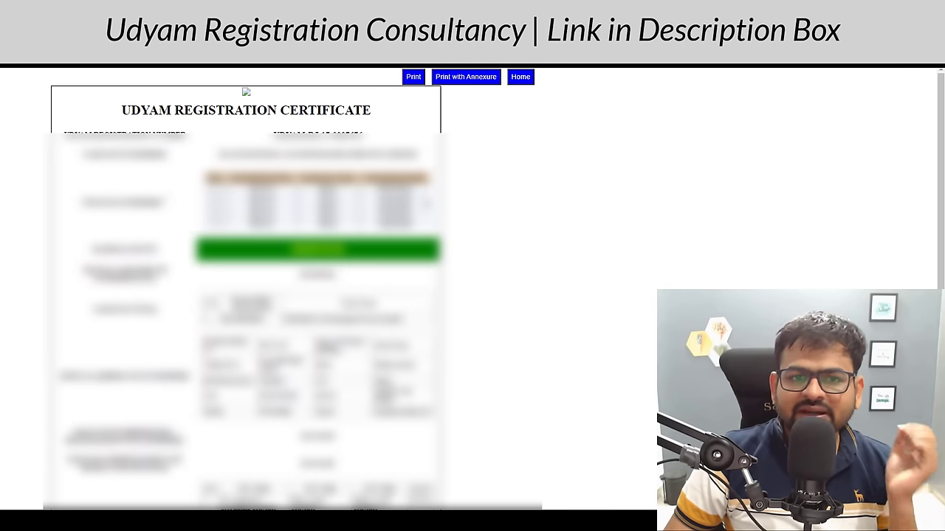